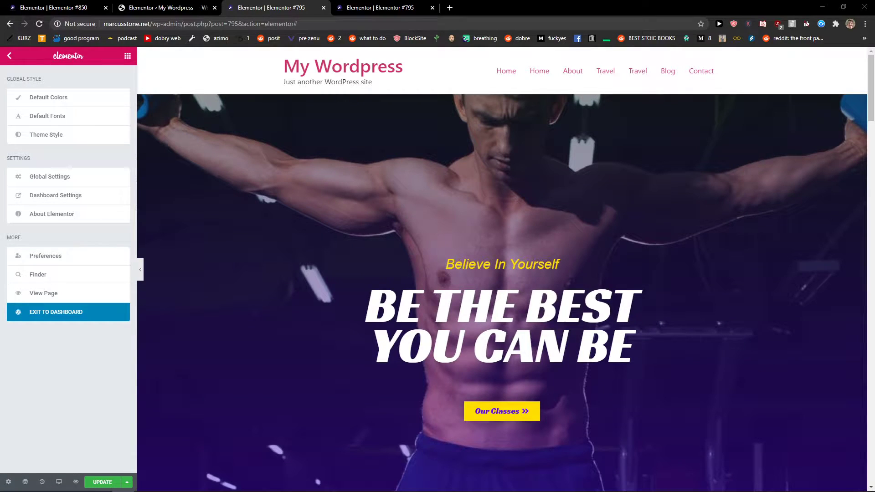
scroll(233, 369, down, 5)
scroll(286, 313, down, 3)
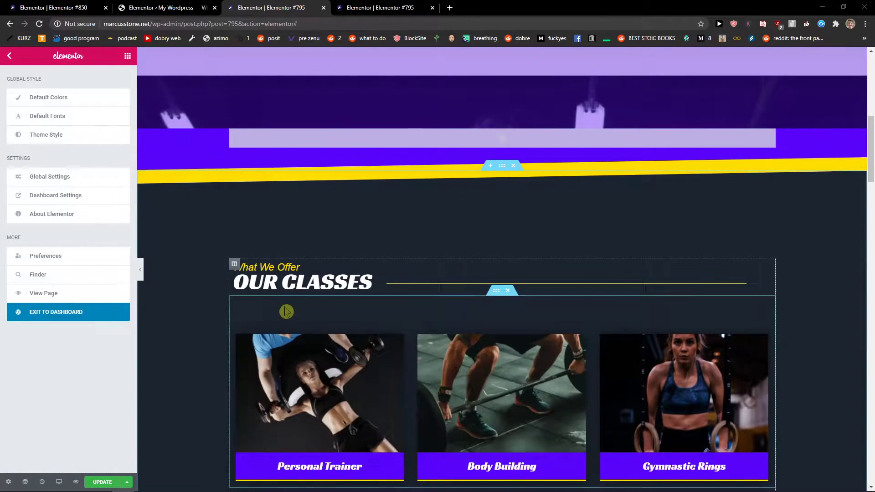
scroll(287, 311, down, 3)
scroll(176, 316, up, 4)
scroll(176, 317, up, 4)
scroll(192, 190, up, 4)
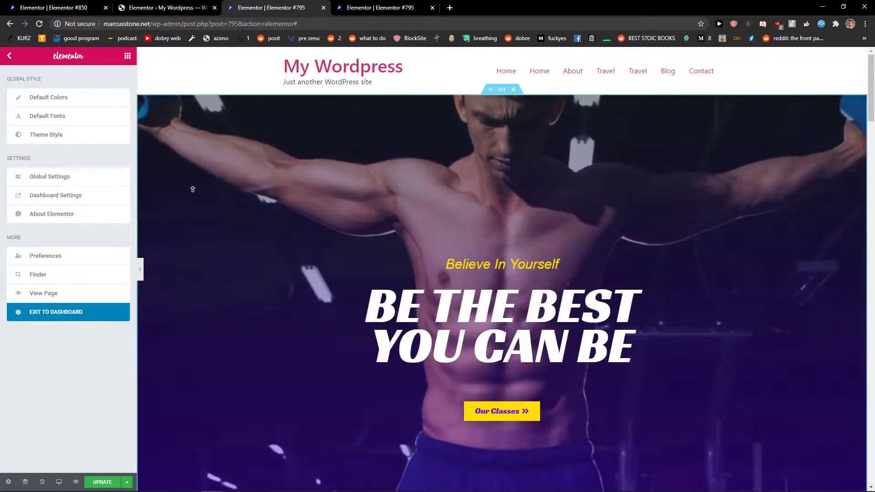
scroll(192, 190, down, 8)
scroll(187, 247, up, 5)
scroll(187, 247, up, 4)
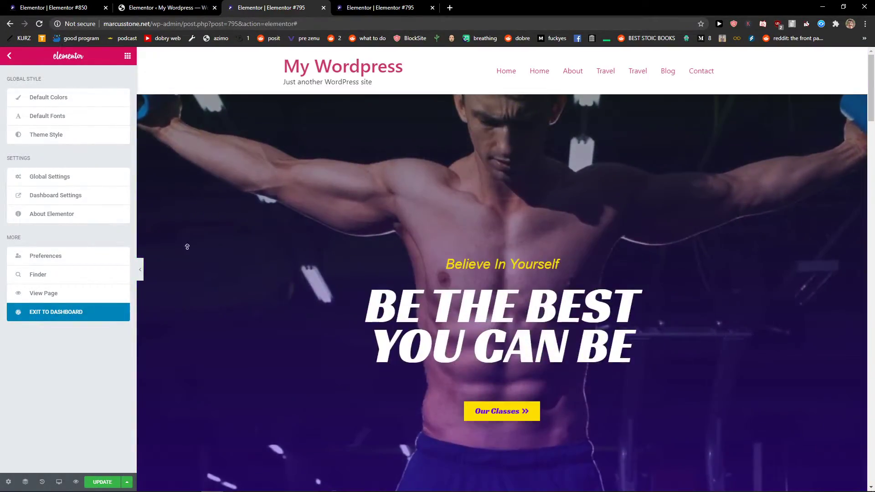
scroll(187, 247, down, 6)
scroll(187, 247, down, 6)
scroll(187, 247, down, 6)
scroll(187, 247, up, 15)
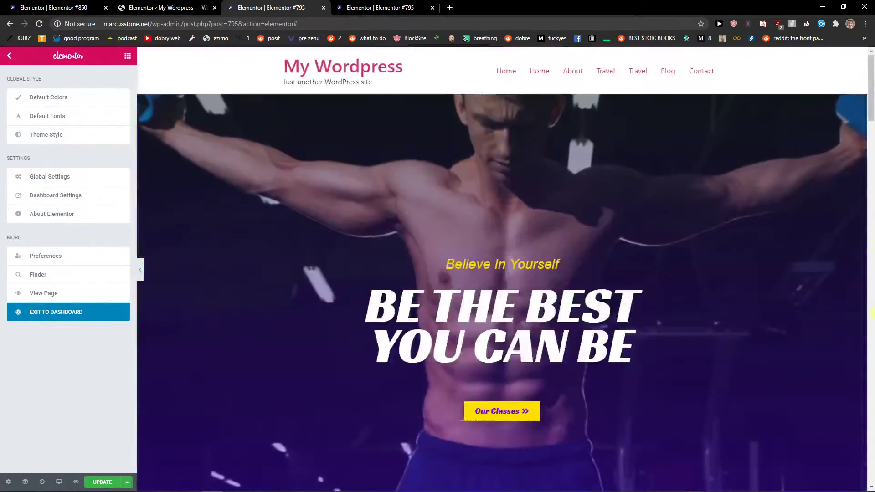
click(8, 482)
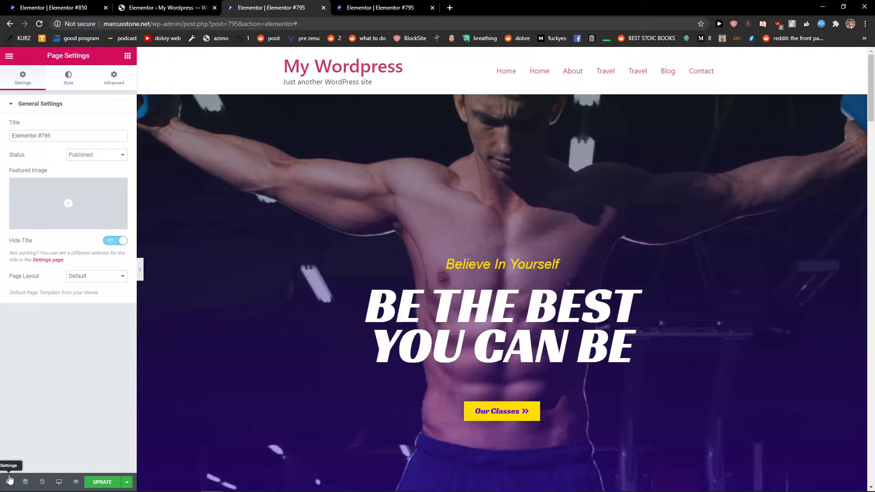
click(92, 276)
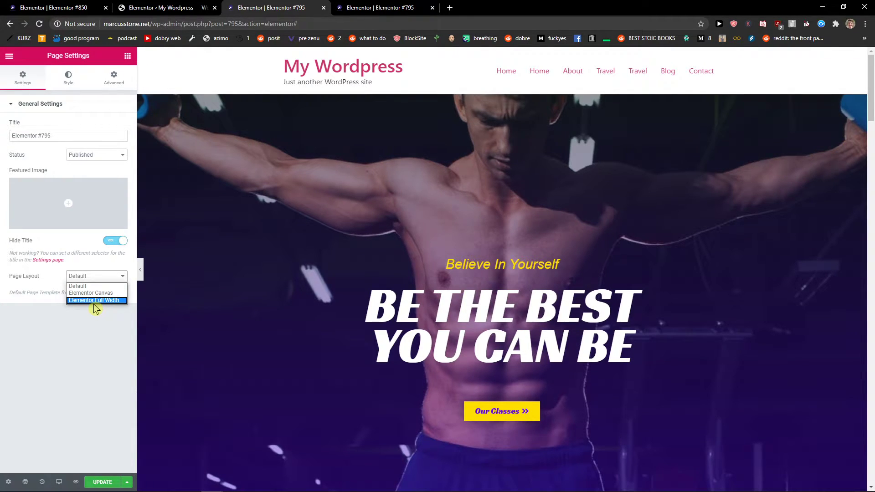
click(342, 273)
scroll(410, 273, down, 8)
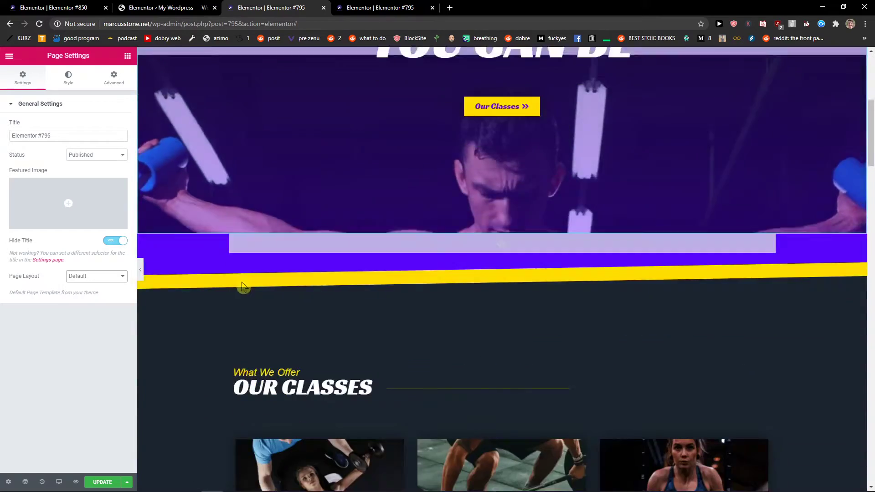
scroll(472, 231, down, 5)
scroll(473, 274, down, 3)
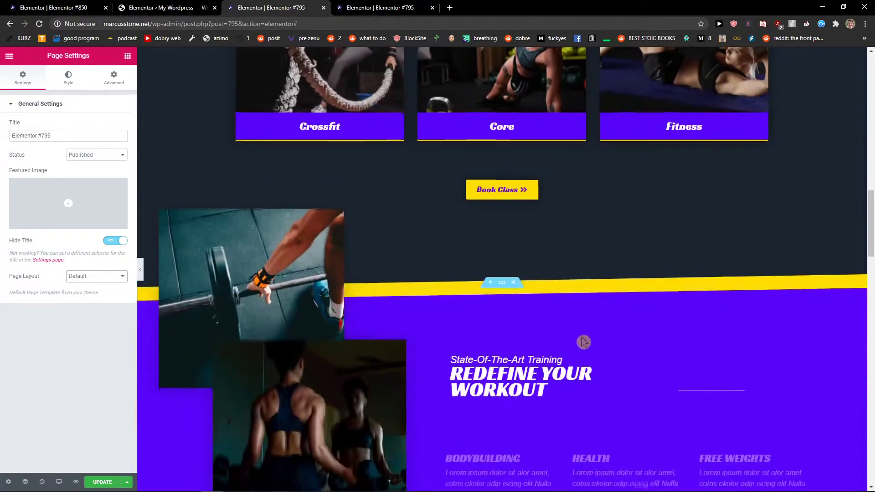
scroll(410, 274, up, 5)
scroll(340, 274, up, 8)
scroll(340, 273, up, 5)
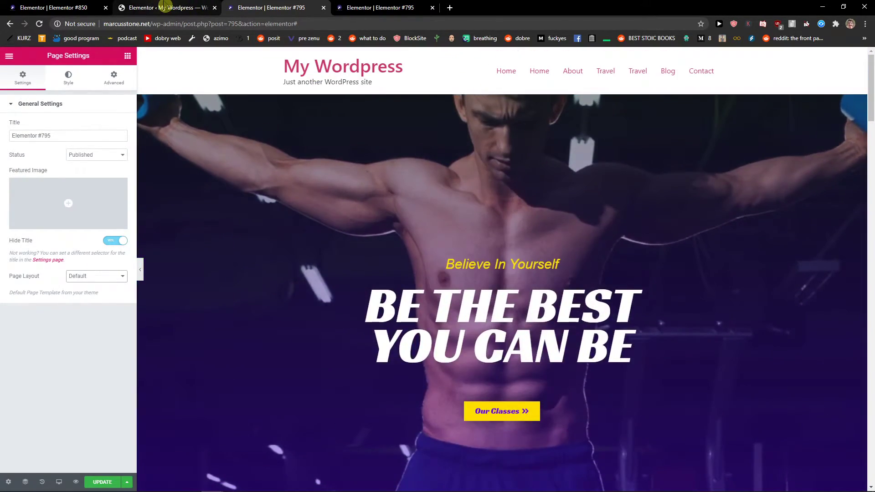
click(55, 7)
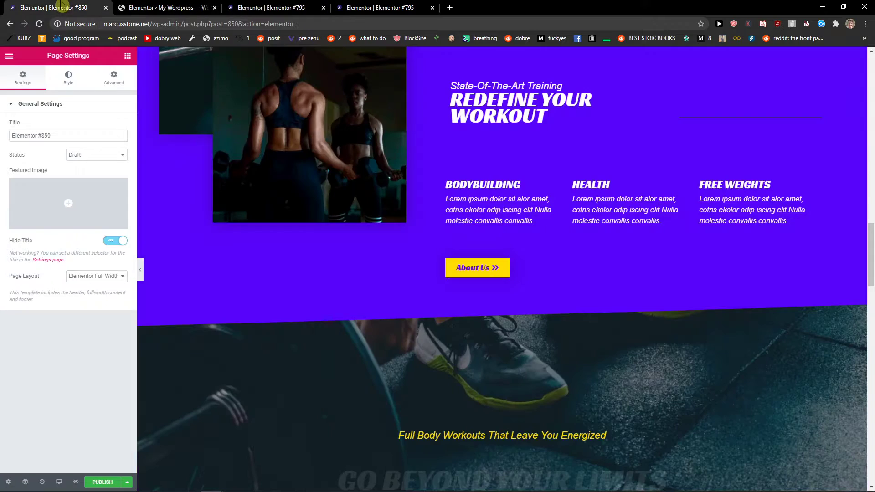
click(164, 7)
click(270, 7)
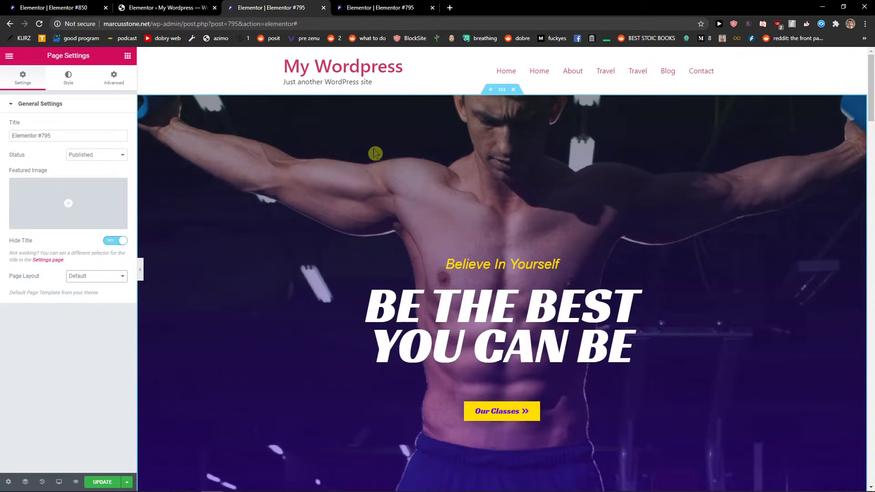
- Set Page Layout to Elementor Full Width, then change it to Elementor Canvas
click(78, 275)
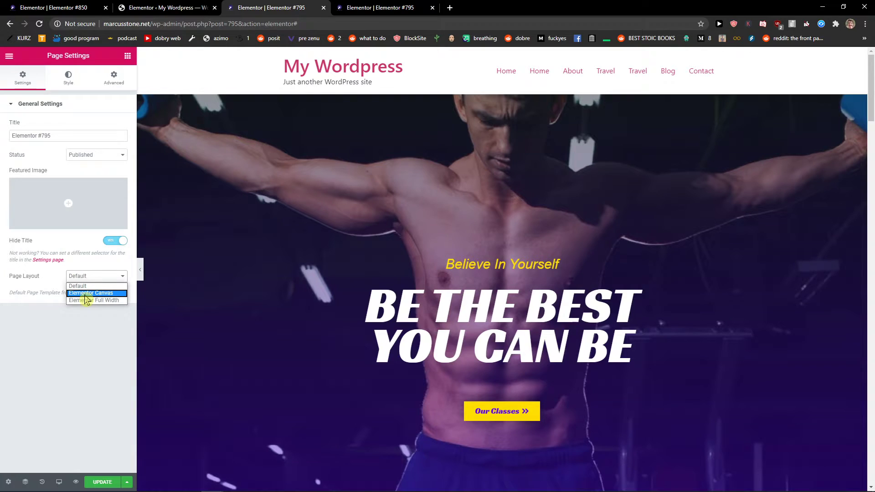
click(87, 301)
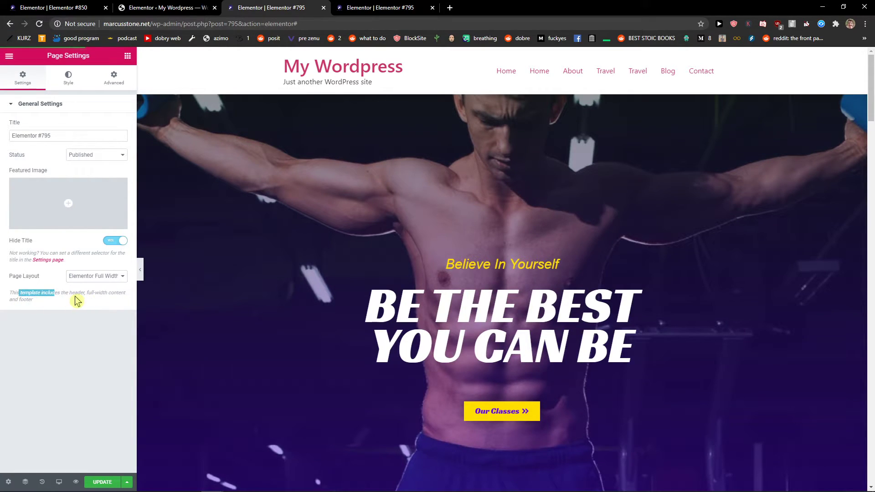
click(94, 276)
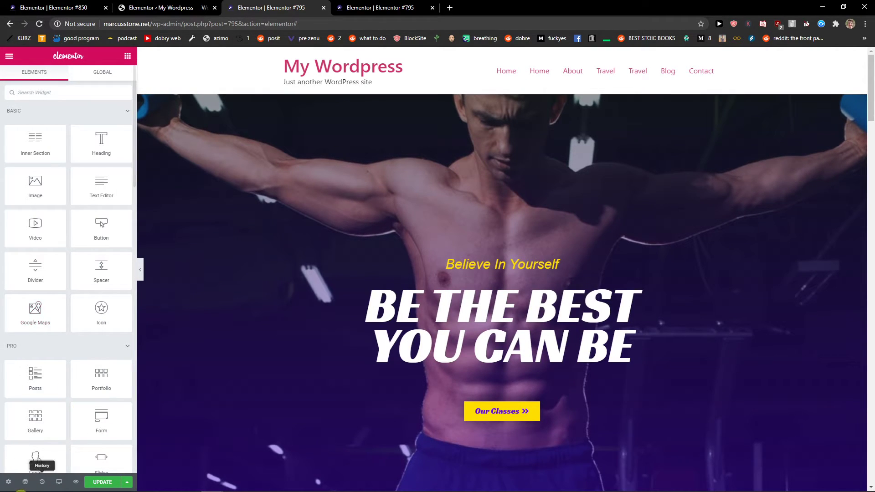
click(25, 482)
click(94, 277)
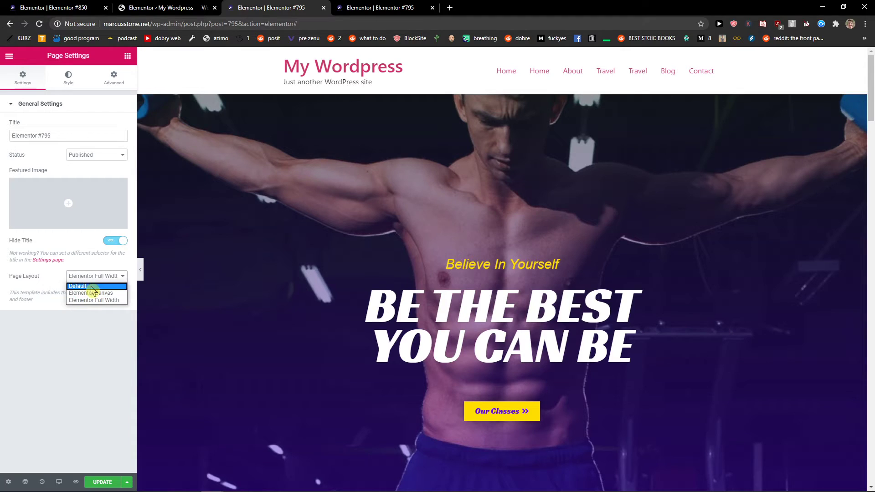
click(90, 294)
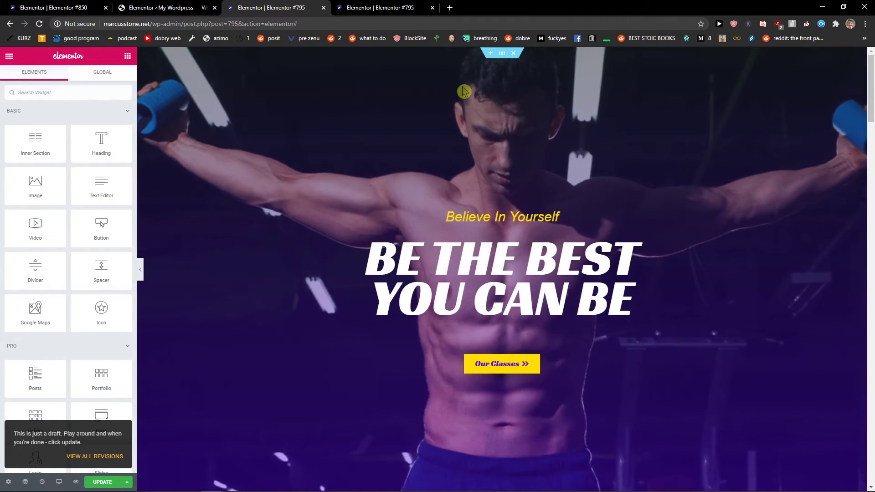
scroll(472, 274, down, 5)
scroll(471, 308, down, 5)
scroll(472, 308, down, 3)
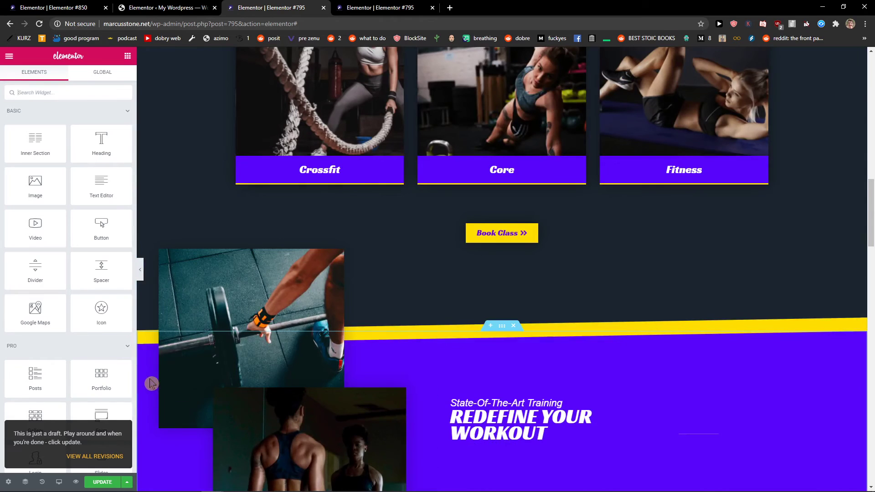
- Reopen page #795's settings via the gear icon to verify the Elementor Canvas layout
click(8, 481)
scroll(472, 273, down, 5)
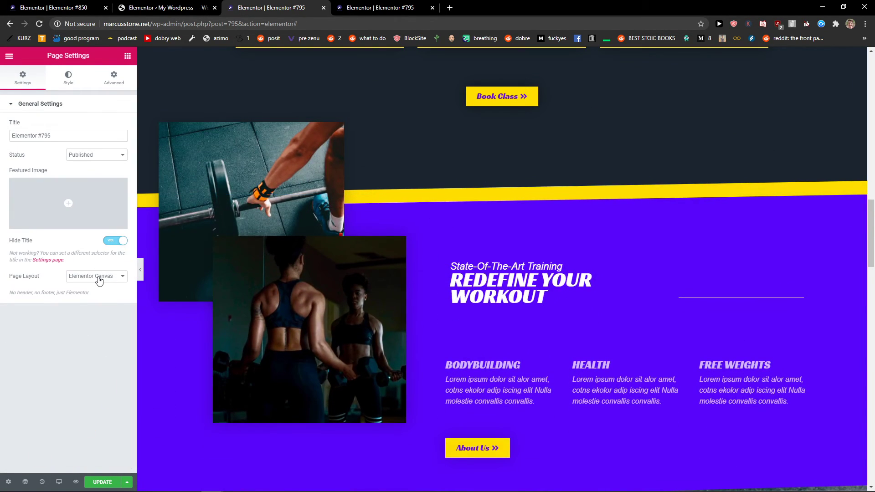
scroll(554, 307, down, 4)
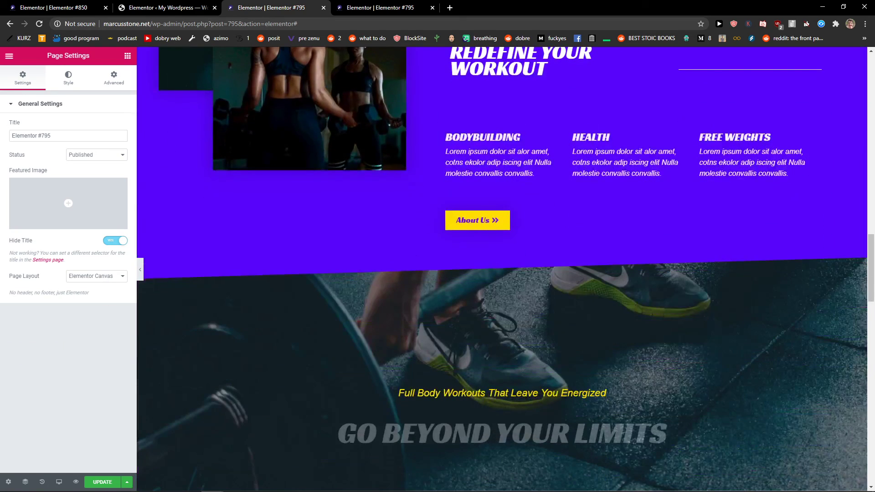